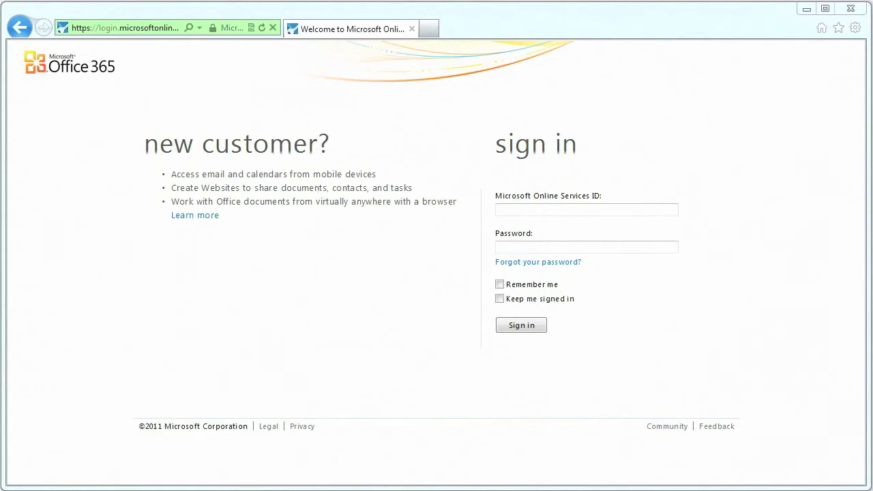
Sign in with the account's Online Services ID and password, with Remember me ticked.
{"action": "left_click", "coordinate": [604, 212]}
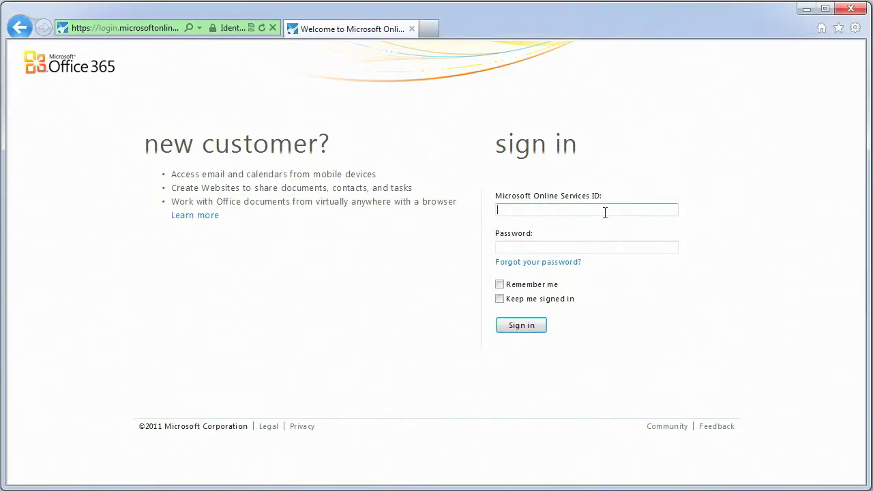
{"action": "key", "text": "Tab"}
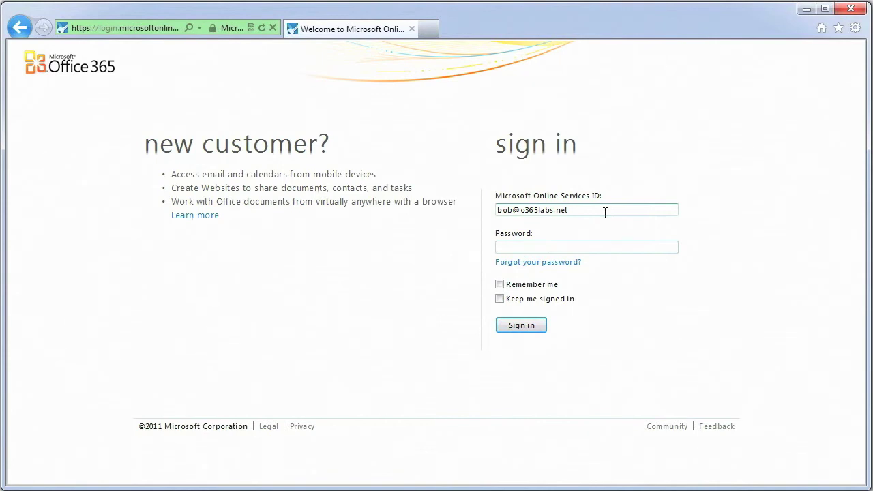
{"action": "type", "text": "••••••••"}
{"action": "left_click", "coordinate": [531, 286]}
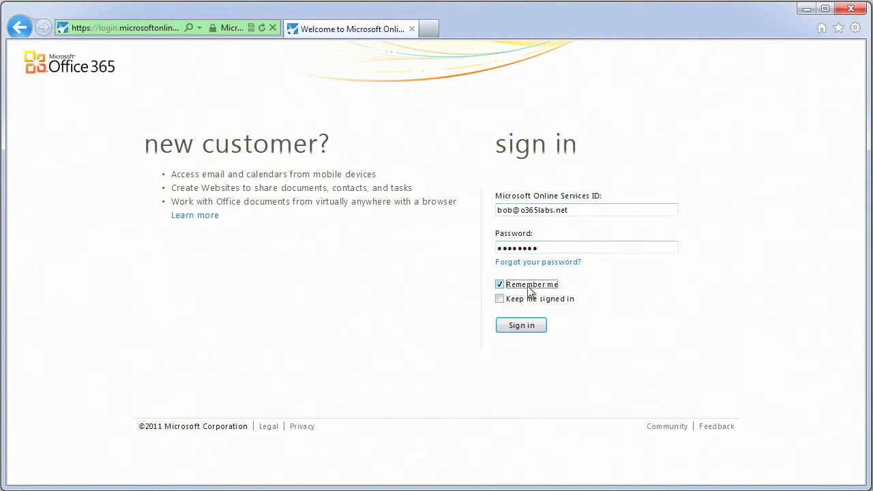
{"action": "left_click", "coordinate": [523, 326]}
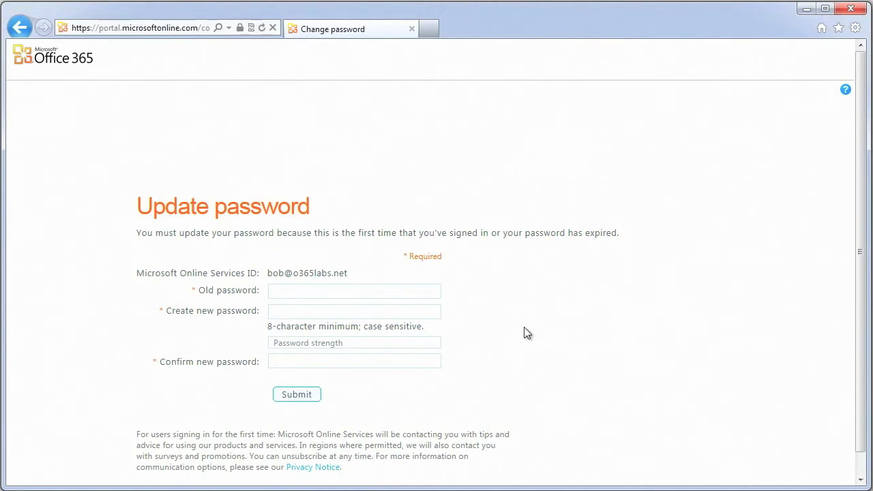
Enter the old password, a strong new password, and its confirmation on the Update password form.
{"action": "left_click", "coordinate": [362, 291]}
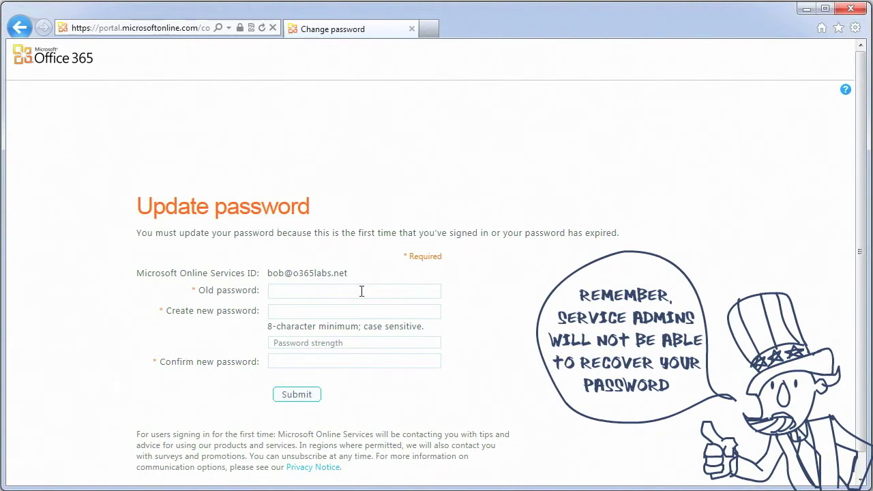
{"action": "type", "text": "••••"}
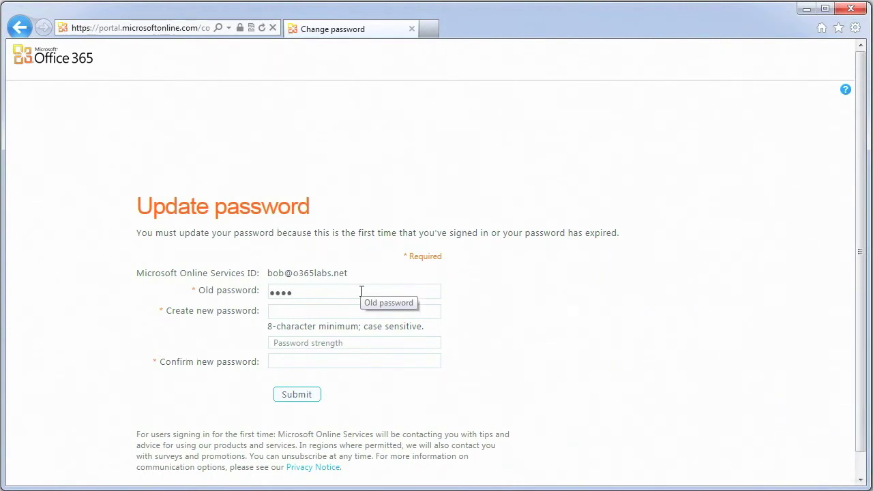
{"action": "type", "text": "•••••"}
{"action": "key", "text": "Tab"}
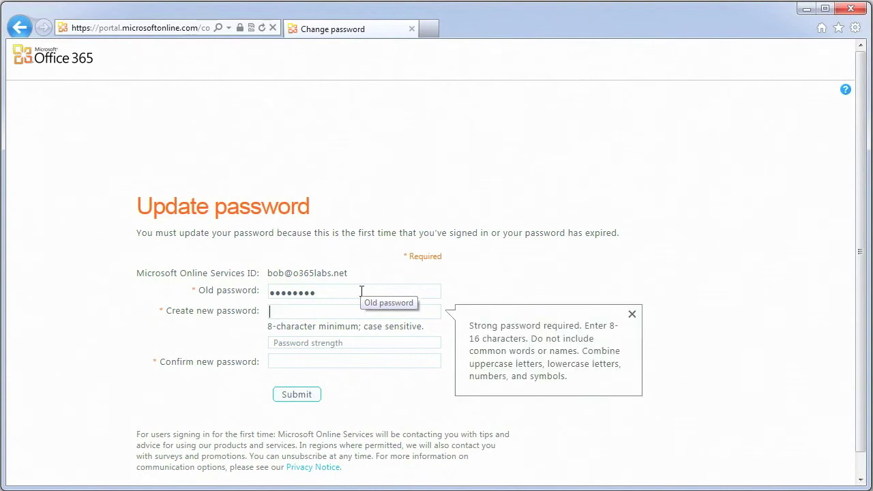
{"action": "type", "text": "•••••••••"}
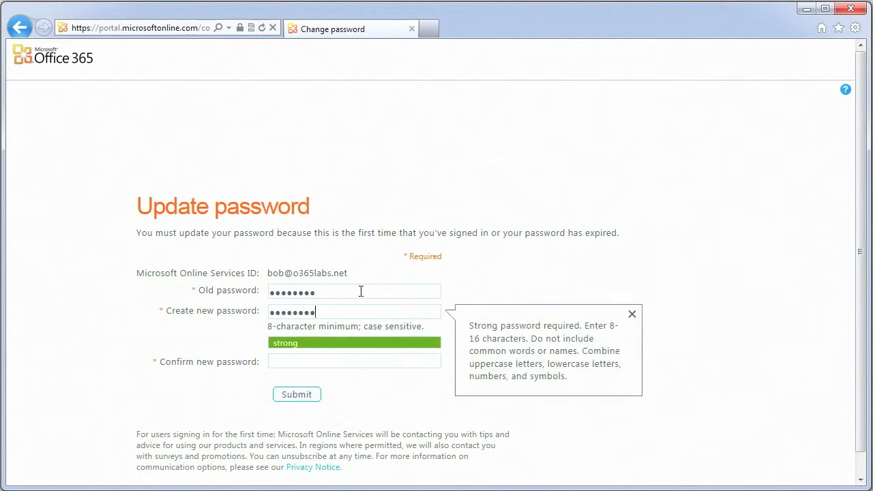
{"action": "key", "text": "Tab"}
{"action": "type", "text": "•••••••••"}
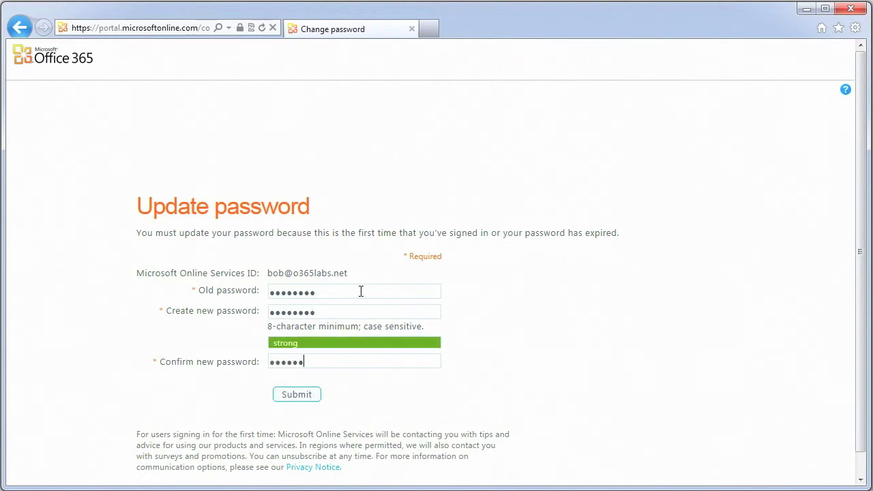
Submit the password change and sign in again with the new password.
{"action": "left_click", "coordinate": [290, 398]}
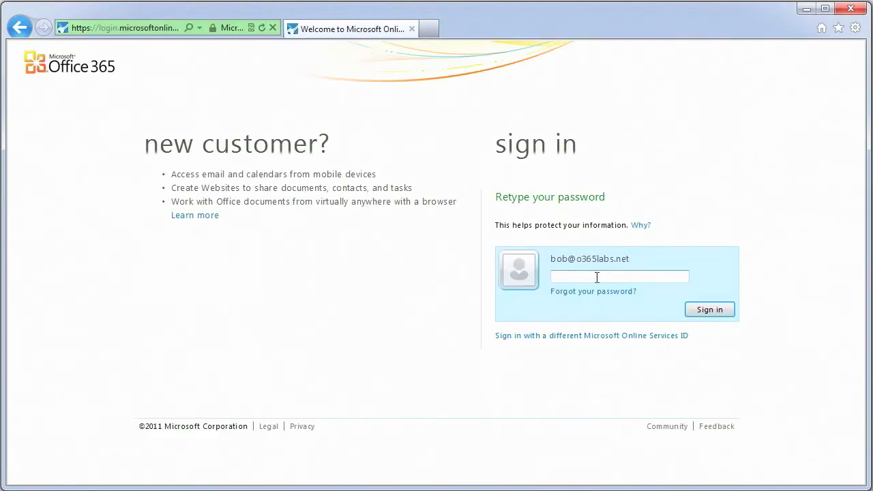
{"action": "type", "text": "••••••••"}
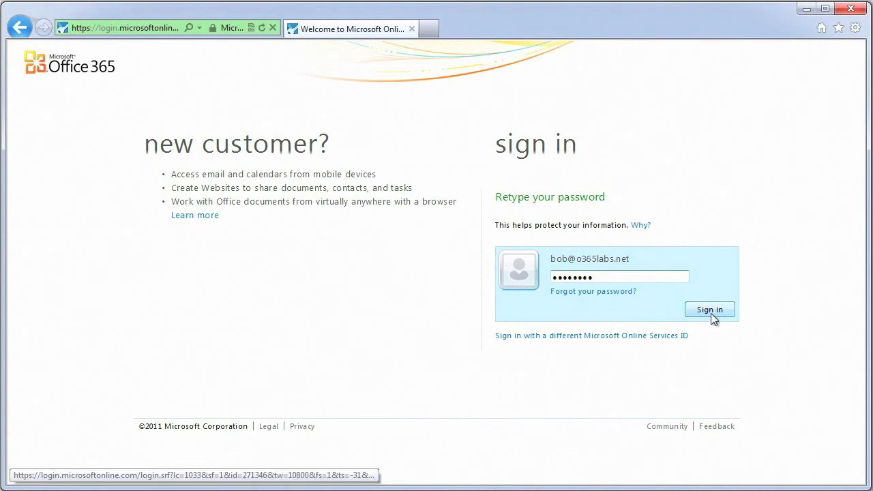
{"action": "left_click", "coordinate": [711, 315]}
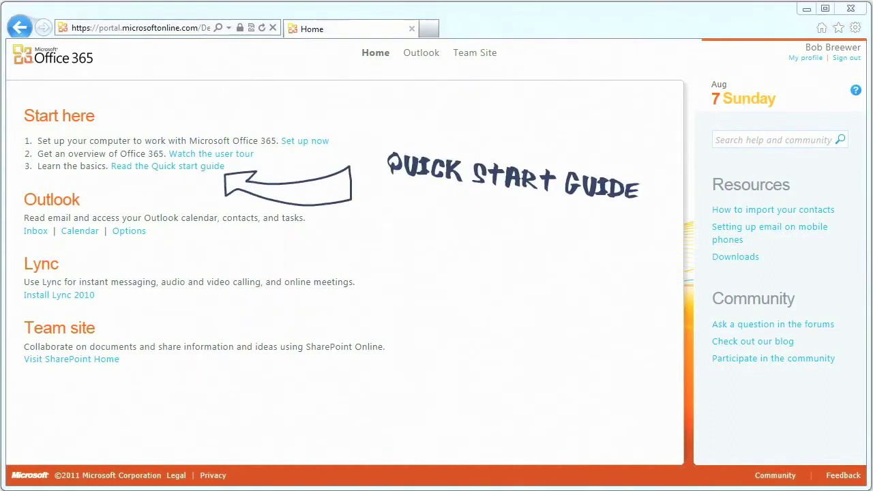
Open the Quick start guide in a new browser tab and switch to it.
{"action": "left_click", "coordinate": [167, 166]}
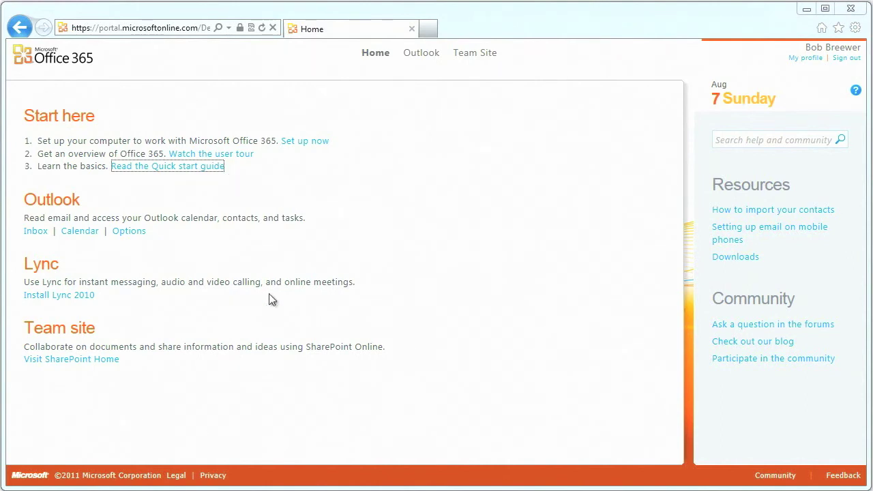
{"action": "right_click", "coordinate": [202, 165]}
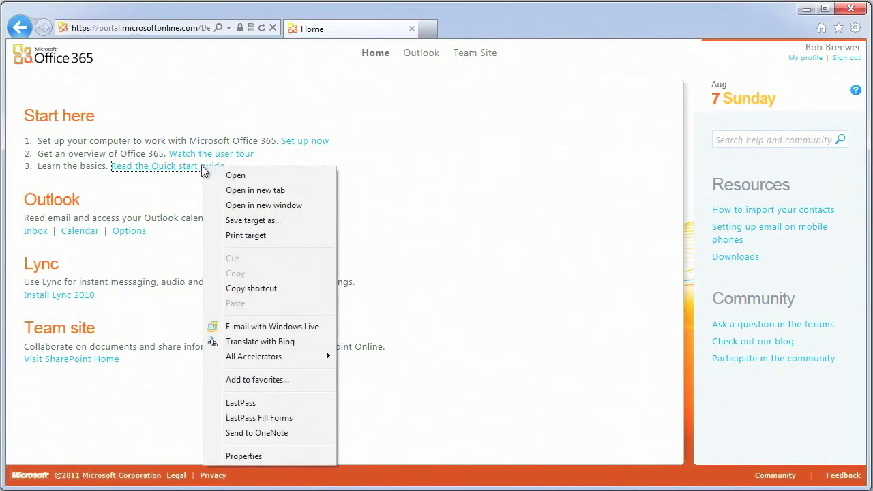
{"action": "left_click", "coordinate": [235, 187]}
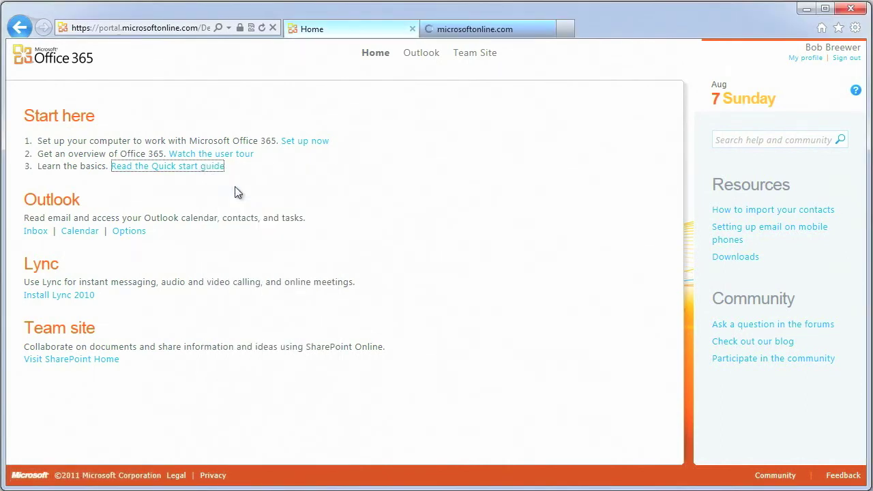
{"action": "left_click", "coordinate": [459, 32]}
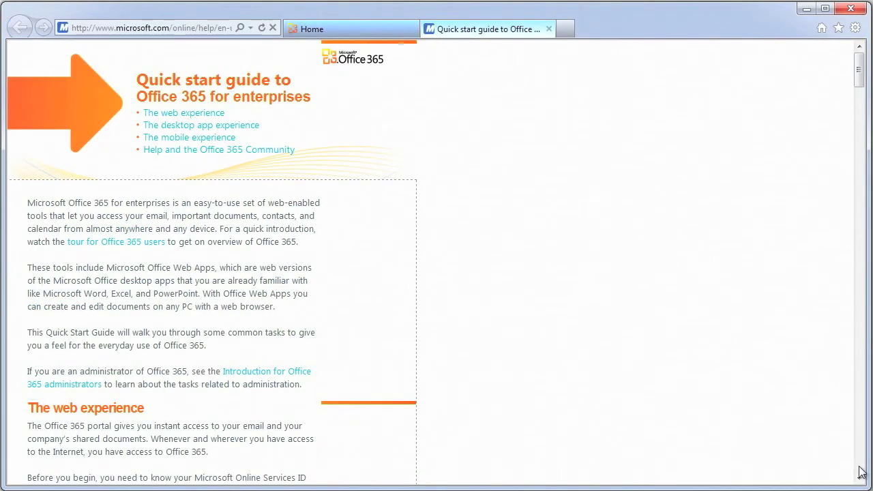
Scroll through the Quick start guide to its end, then return to the portal Home tab.
{"action": "scroll", "coordinate": [860, 472], "scroll_direction": "down", "scroll_amount": 5}
{"action": "scroll", "coordinate": [860, 472], "scroll_direction": "down", "scroll_amount": 3}
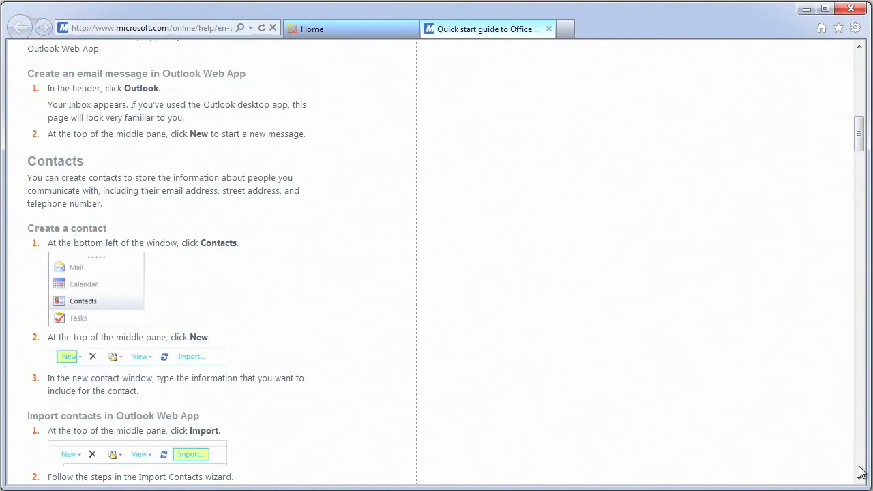
{"action": "scroll", "coordinate": [860, 471], "scroll_direction": "down", "scroll_amount": 4}
{"action": "scroll", "coordinate": [860, 472], "scroll_direction": "down", "scroll_amount": 8}
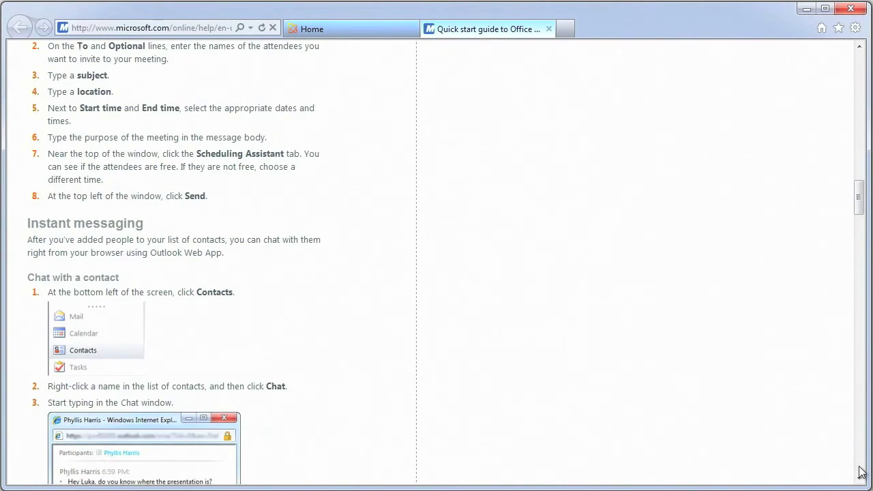
{"action": "scroll", "coordinate": [861, 472], "scroll_direction": "down", "scroll_amount": 8}
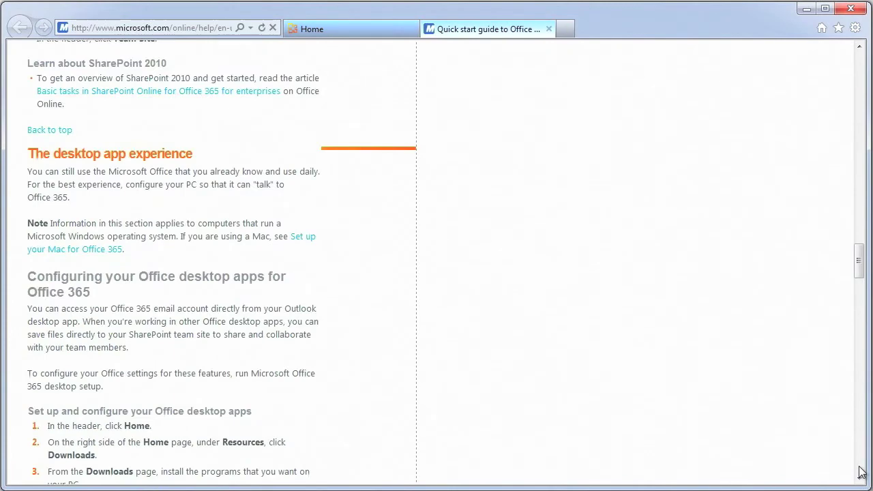
{"action": "scroll", "coordinate": [861, 472], "scroll_direction": "down", "scroll_amount": 10}
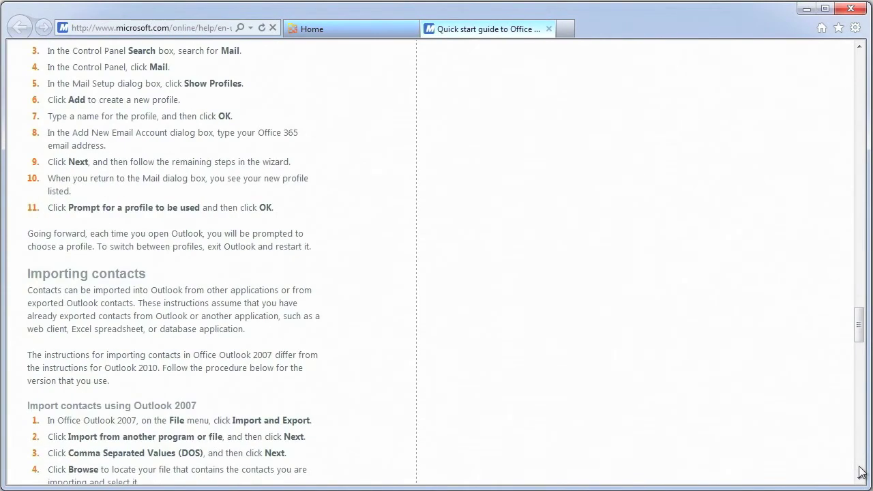
{"action": "scroll", "coordinate": [860, 472], "scroll_direction": "down", "scroll_amount": 5}
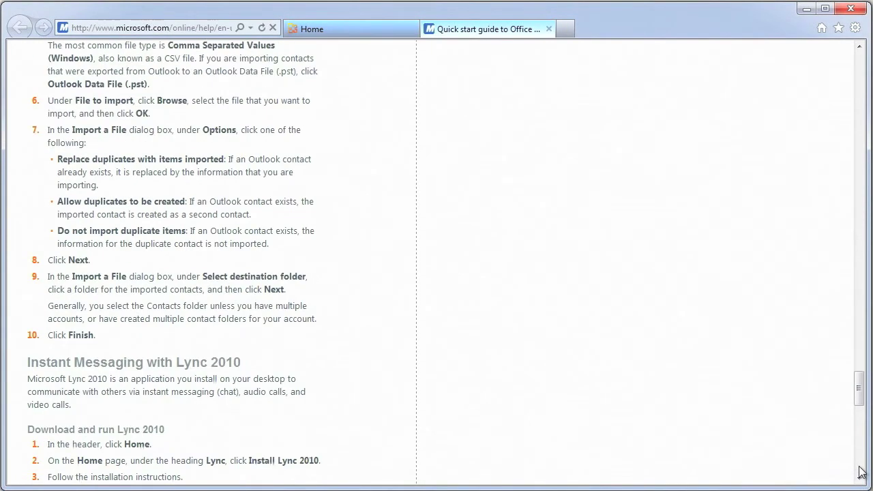
{"action": "scroll", "coordinate": [861, 472], "scroll_direction": "down", "scroll_amount": 4}
{"action": "scroll", "coordinate": [860, 472], "scroll_direction": "down", "scroll_amount": 5}
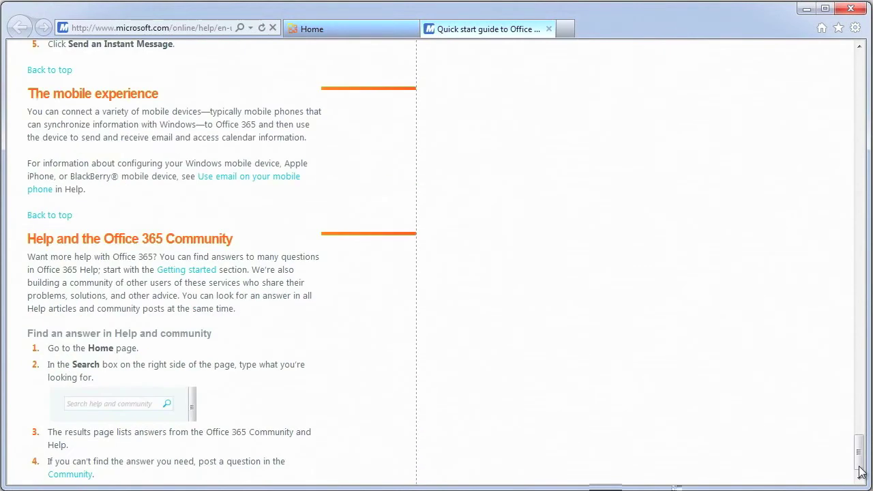
{"action": "scroll", "coordinate": [861, 471], "scroll_direction": "down", "scroll_amount": 1}
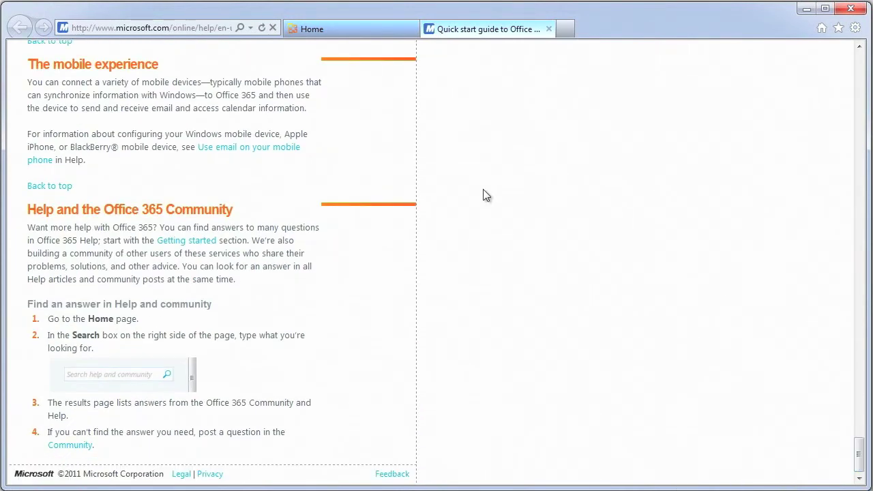
{"action": "left_click", "coordinate": [345, 32]}
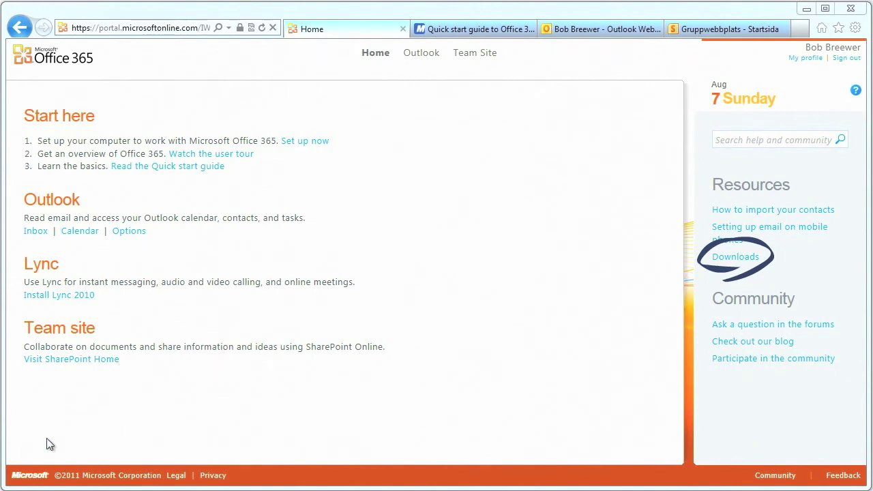
Go to Downloads and keep English (United States) as the Office Professional Plus language.
{"action": "left_click", "coordinate": [729, 258]}
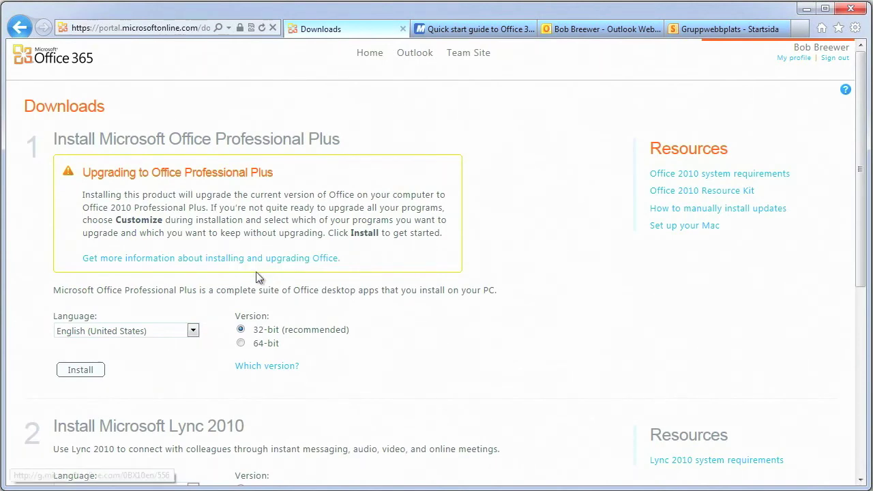
{"action": "left_click", "coordinate": [193, 332]}
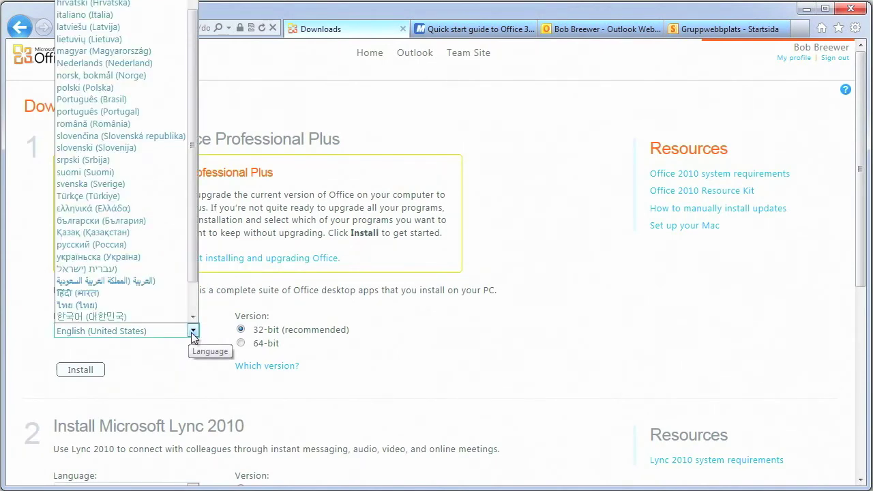
{"action": "left_click", "coordinate": [193, 332]}
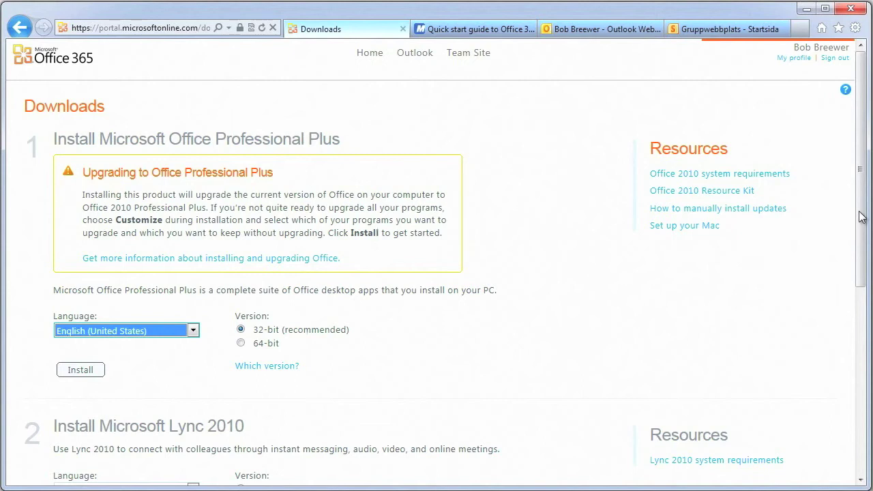
Keep English (United States) as the Lync 2010 language and scroll down to Set up.
{"action": "left_click_drag", "start_coordinate": [859, 216], "coordinate": [862, 373]}
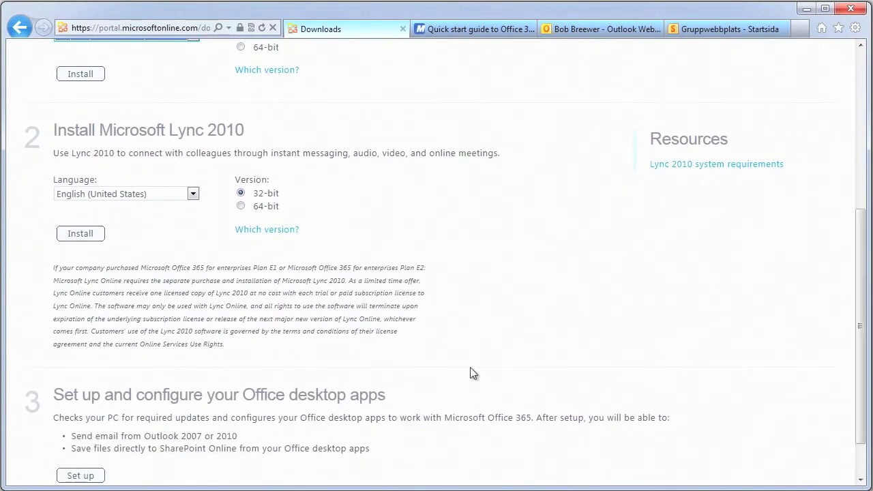
{"action": "left_click", "coordinate": [198, 193]}
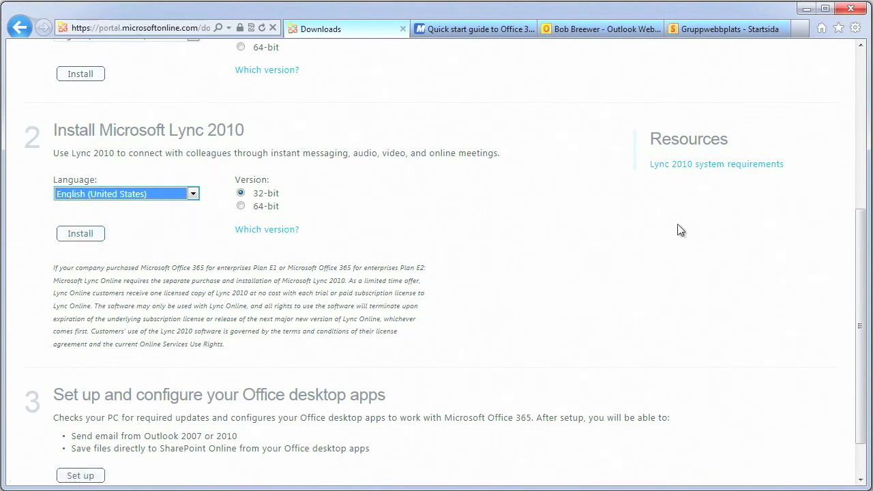
{"action": "scroll", "coordinate": [854, 234], "scroll_direction": "down", "scroll_amount": 2}
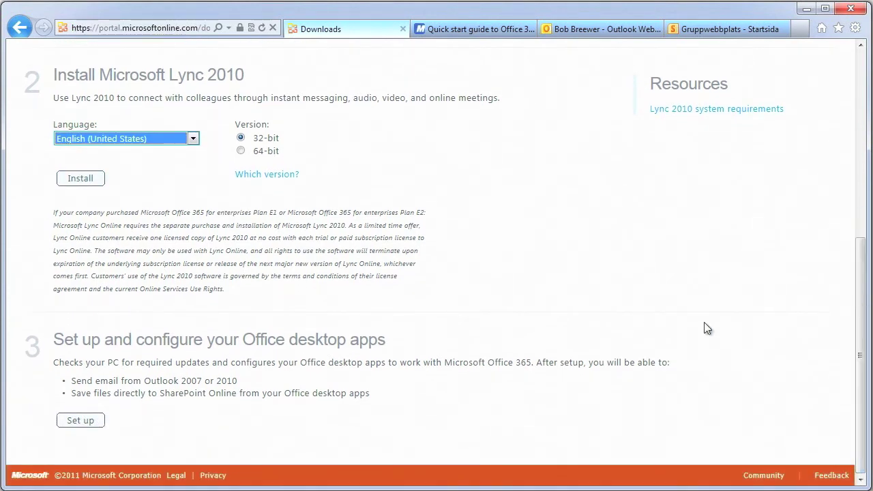
Launch the Office desktop setup and move its window to the screen centre.
{"action": "left_click", "coordinate": [83, 428]}
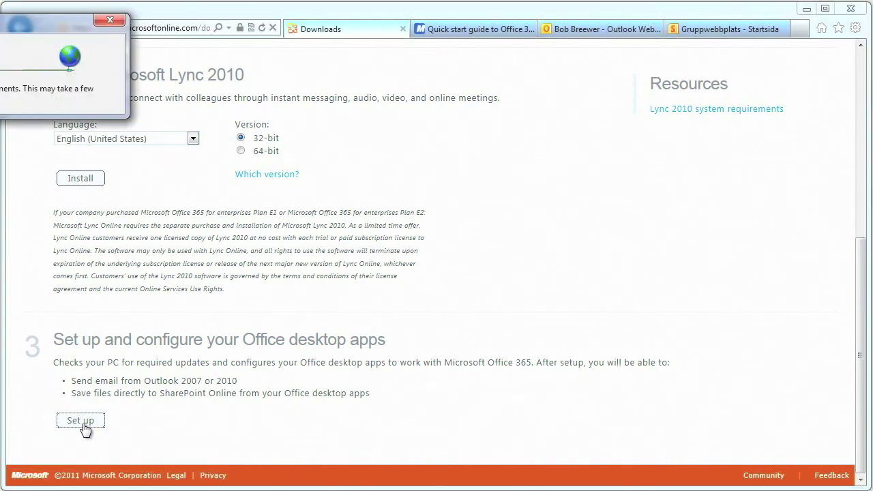
{"action": "left_click_drag", "start_coordinate": [28, 33], "coordinate": [301, 109]}
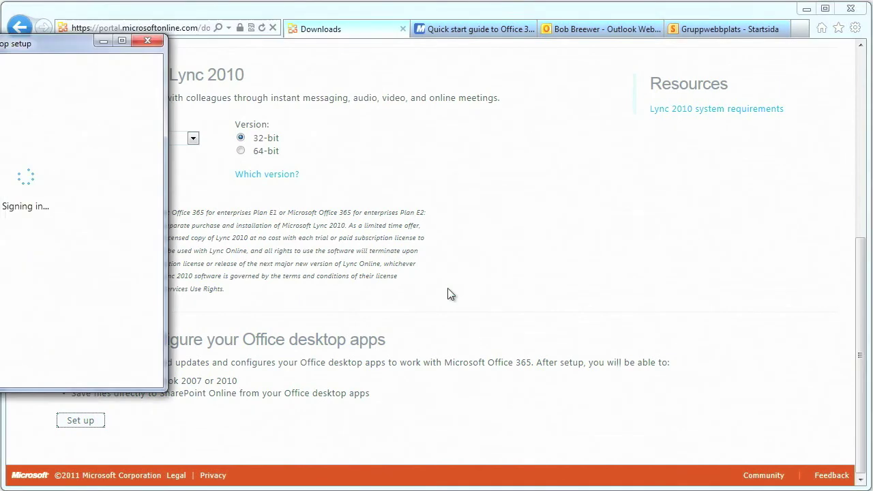
{"action": "left_click_drag", "start_coordinate": [46, 47], "coordinate": [240, 59]}
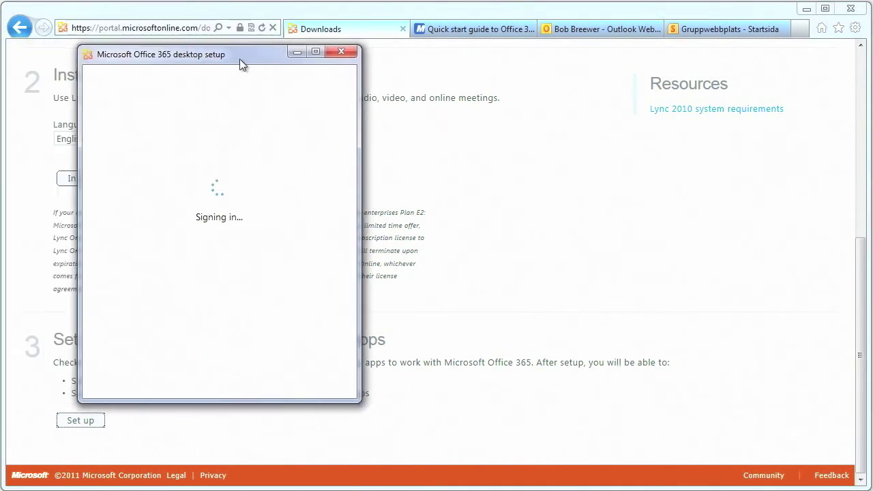
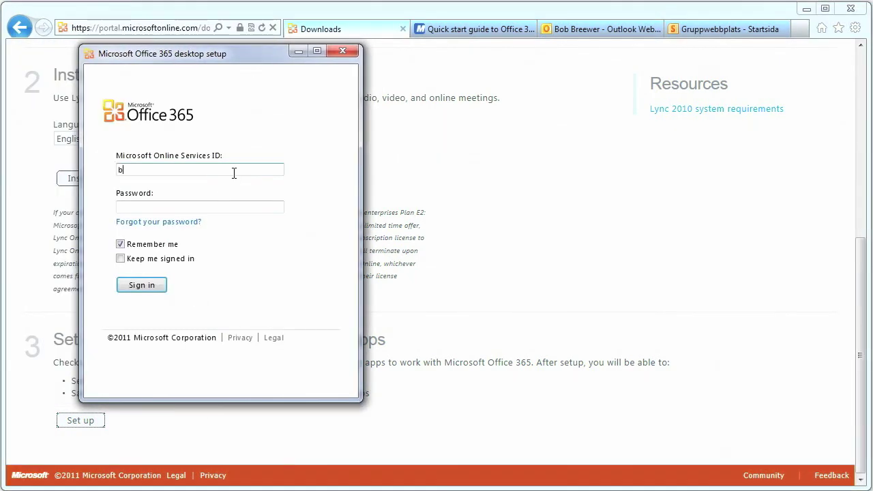
Sign in to the desktop setup with the account's Online Services ID and password.
{"action": "key", "text": "Tab"}
{"action": "type", "text": "********"}
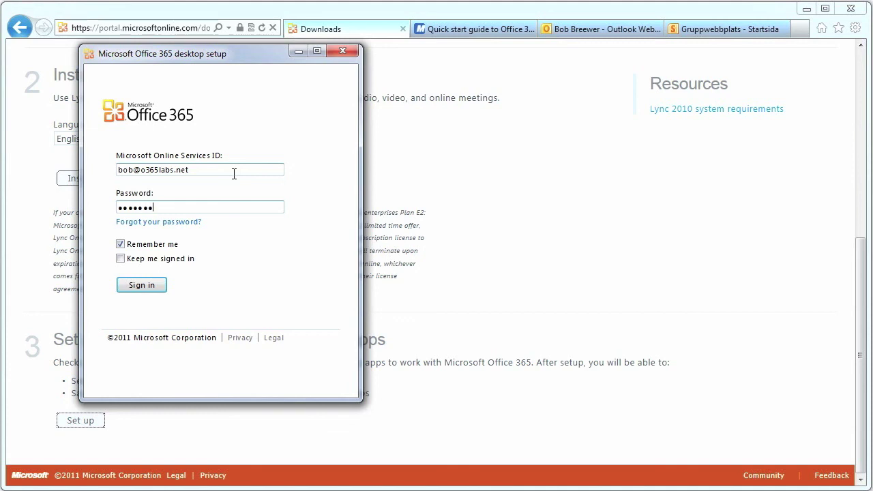
{"action": "left_click", "coordinate": [152, 286]}
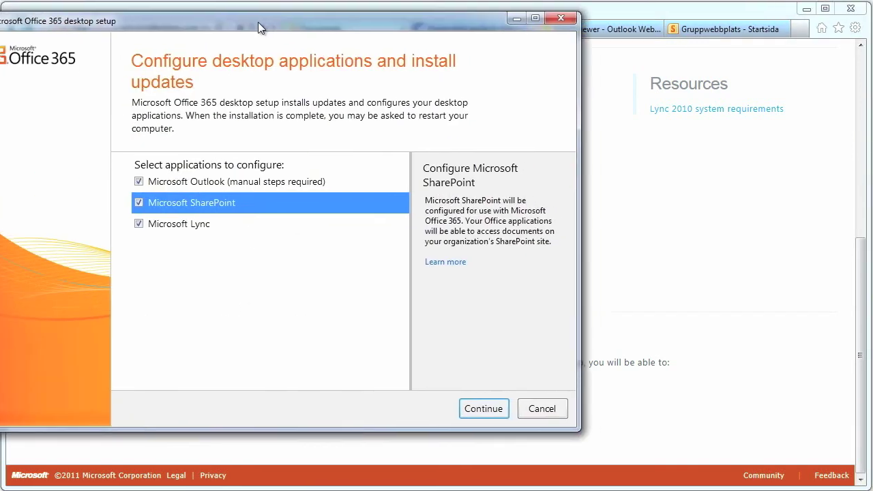
Leave Outlook, SharePoint and Lync all checked for configuration and continue setup.
{"action": "left_click_drag", "start_coordinate": [258, 22], "coordinate": [309, 28]}
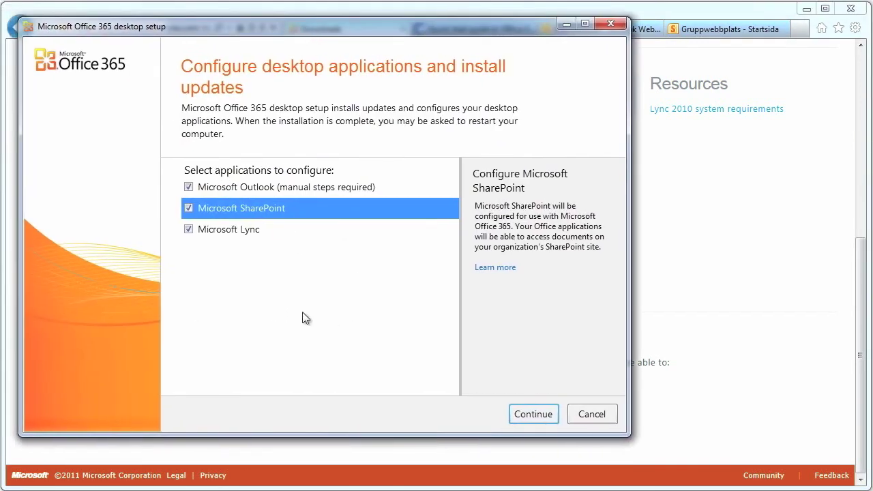
{"action": "left_click", "coordinate": [255, 228]}
{"action": "left_click", "coordinate": [255, 228]}
{"action": "left_click", "coordinate": [254, 189]}
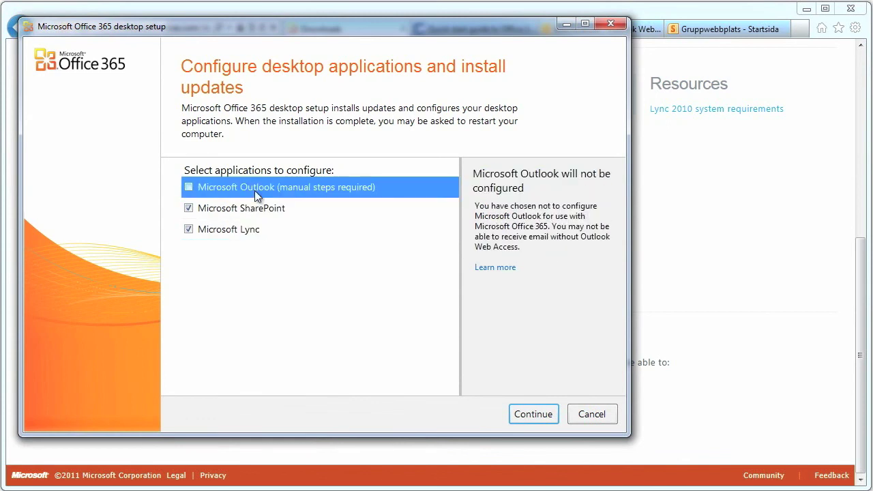
{"action": "left_click", "coordinate": [254, 190]}
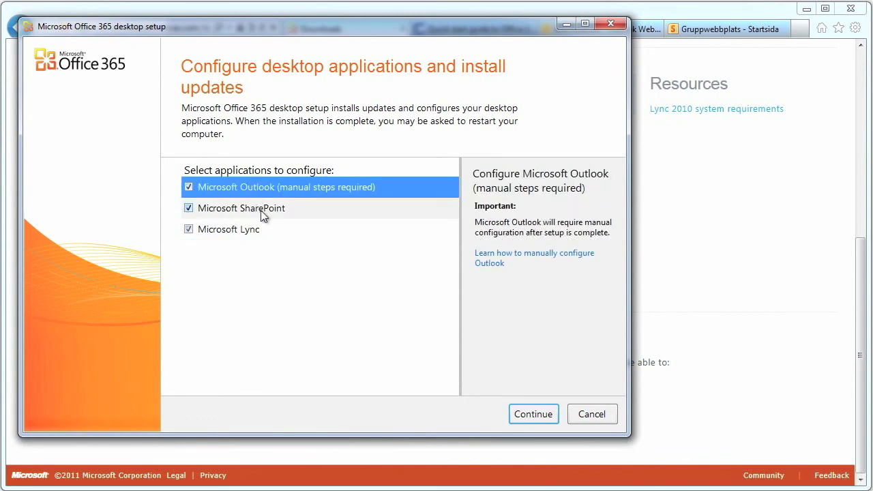
{"action": "left_click", "coordinate": [261, 210]}
{"action": "left_click", "coordinate": [261, 210]}
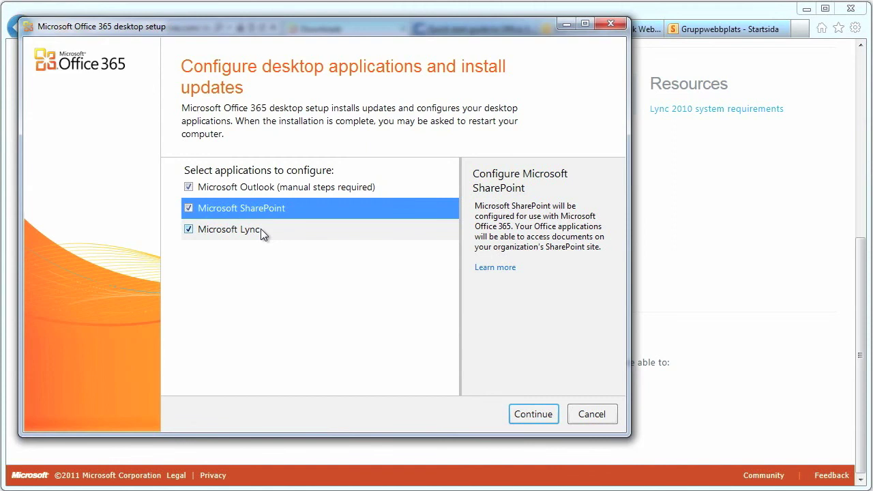
{"action": "left_click", "coordinate": [260, 228]}
{"action": "left_click", "coordinate": [260, 230]}
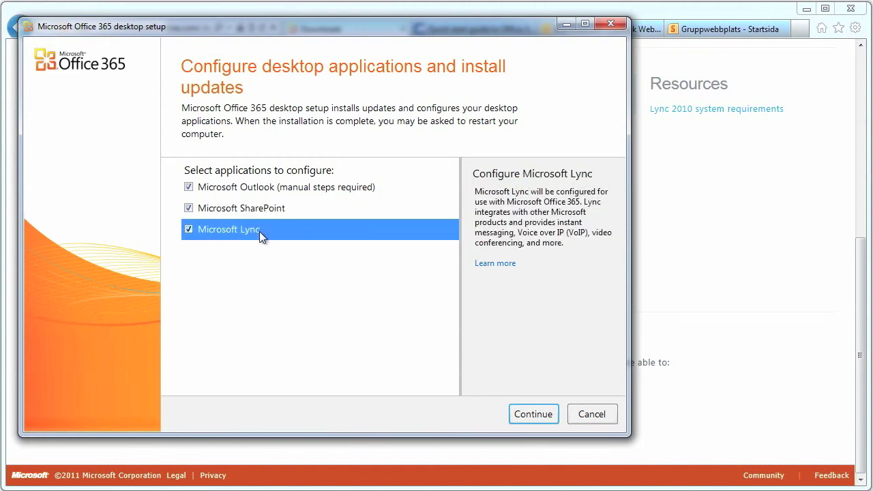
{"action": "left_click", "coordinate": [526, 414]}
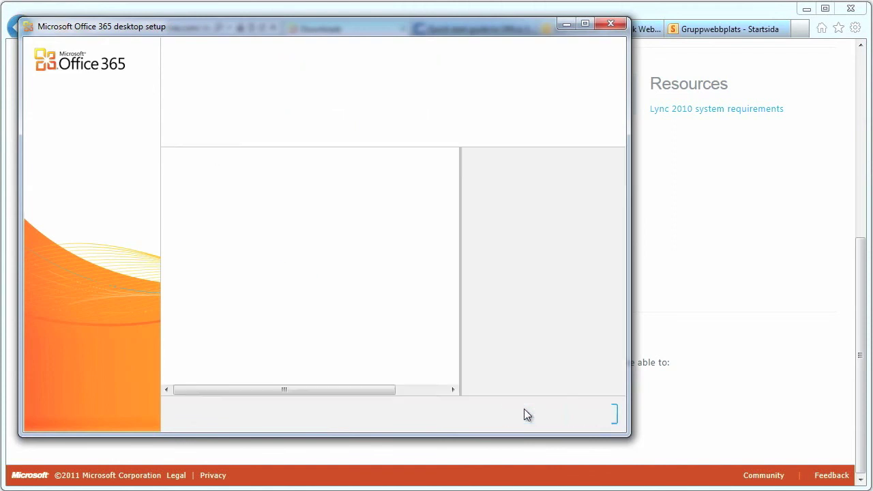